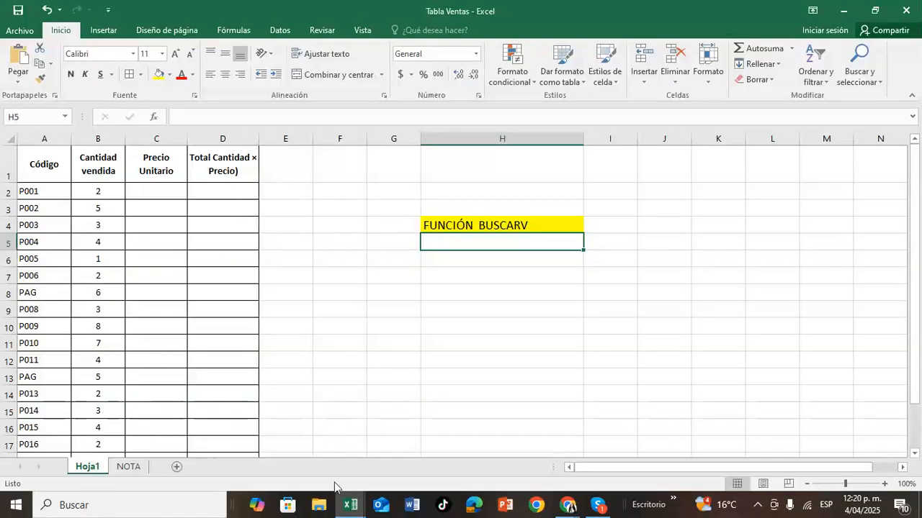
Step: Look over the Código, Nombre and Precio columns in the Tabla Productos workbook and return to Tabla Ventas
mouse_move(346, 510)
click(253, 462)
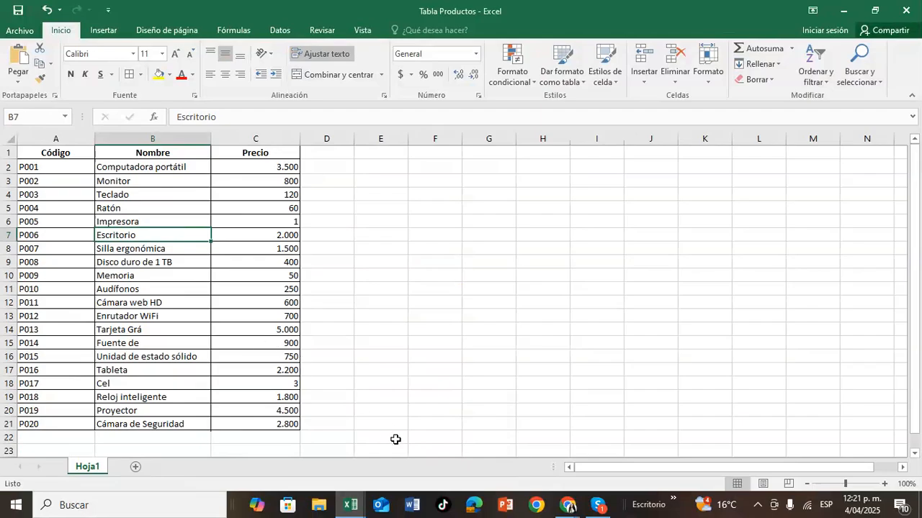
mouse_move(349, 512)
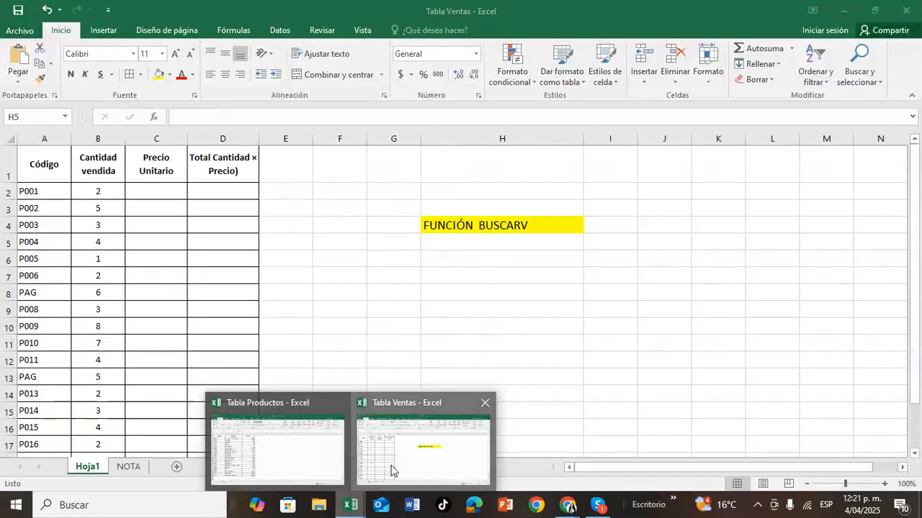
click(389, 471)
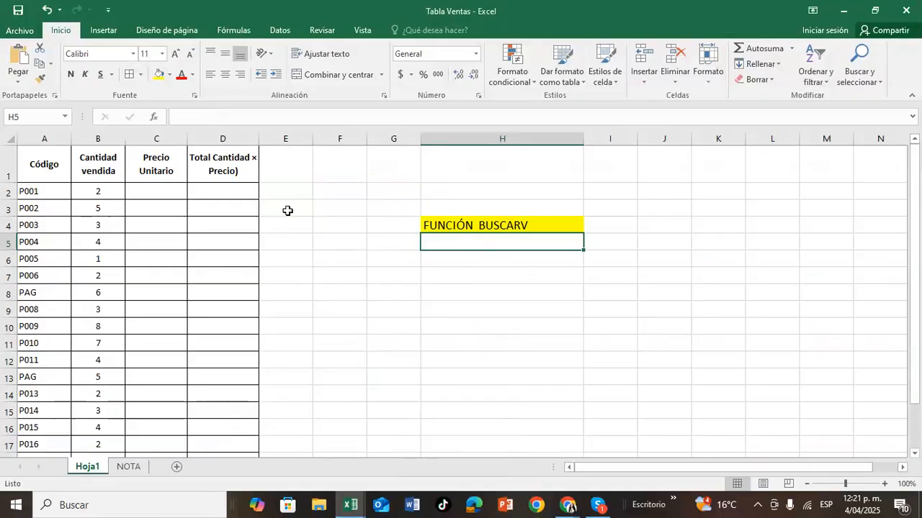
Step: Start a BUSCARV formula in cell C2 of the Precio Unitario column, with A2 as the lookup value
click(161, 193)
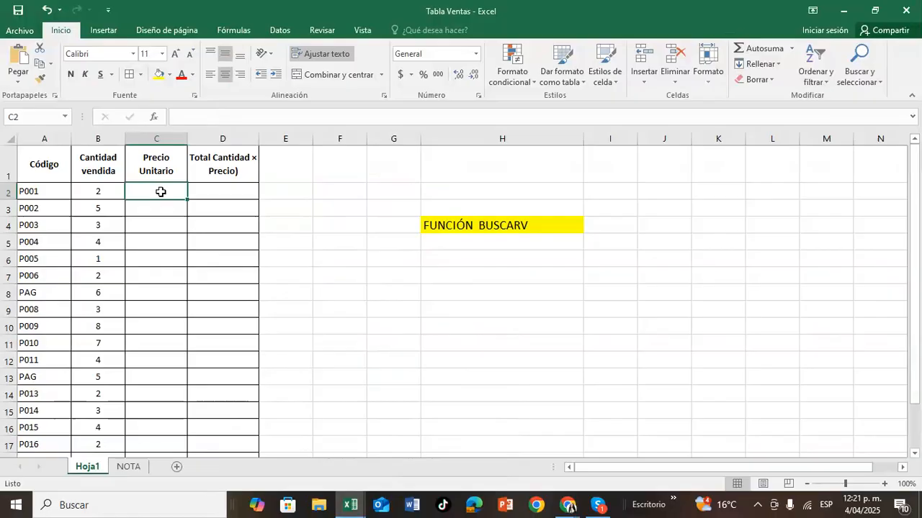
text(=)
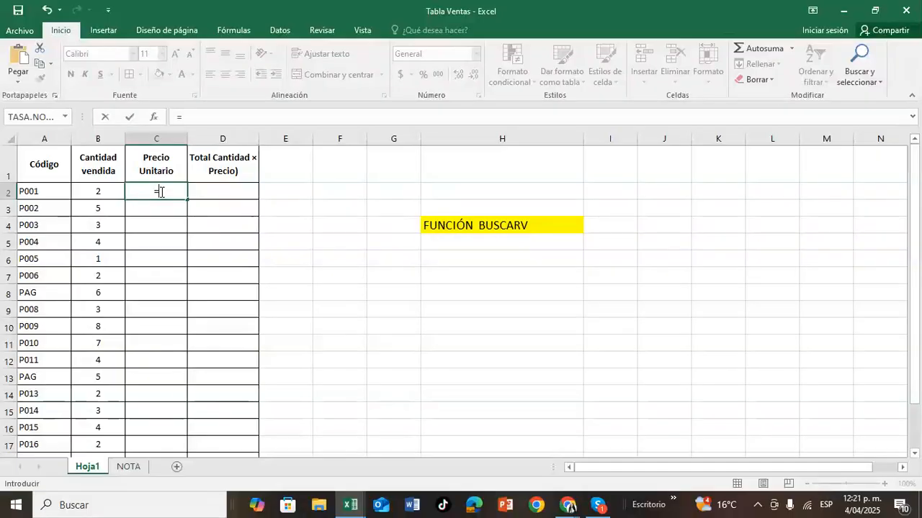
text(BUSCARV)
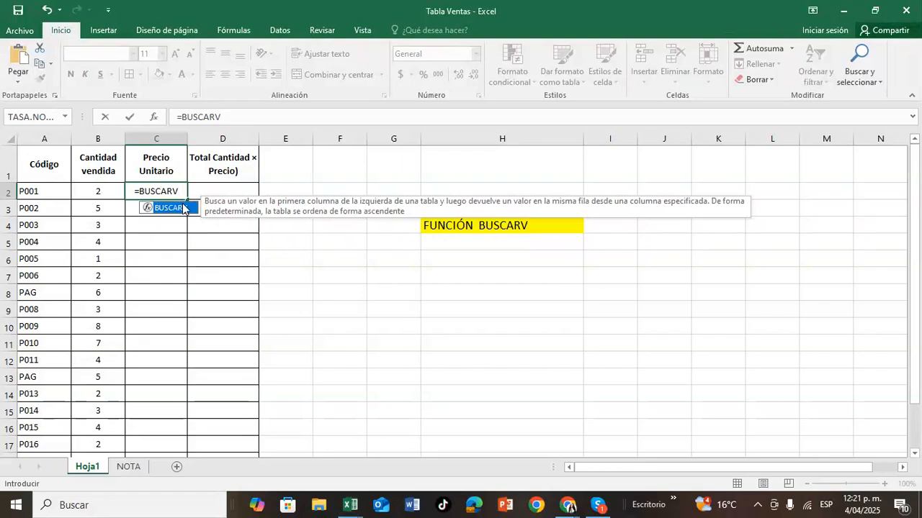
double_click(184, 209)
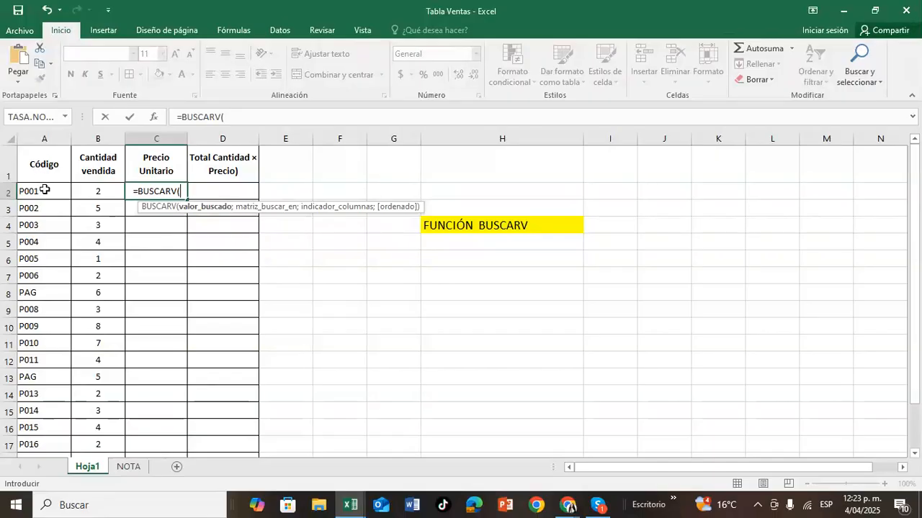
click(43, 191)
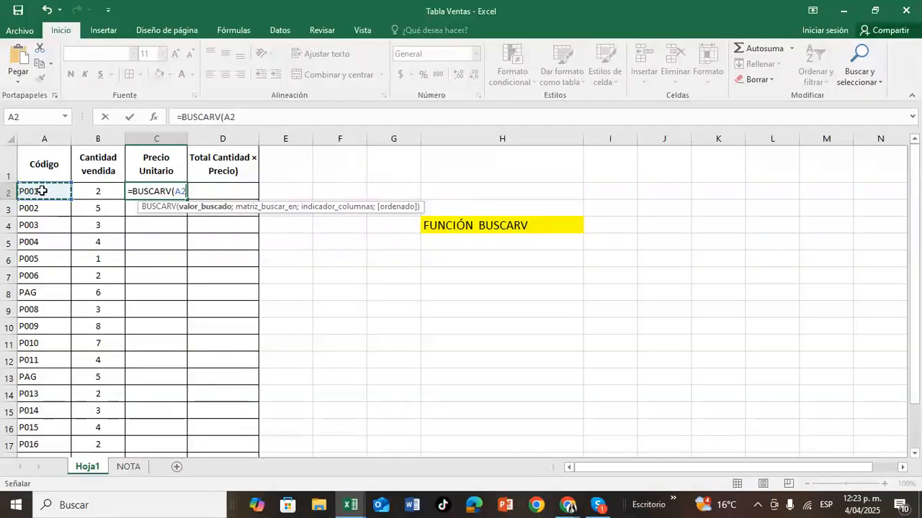
text(;)
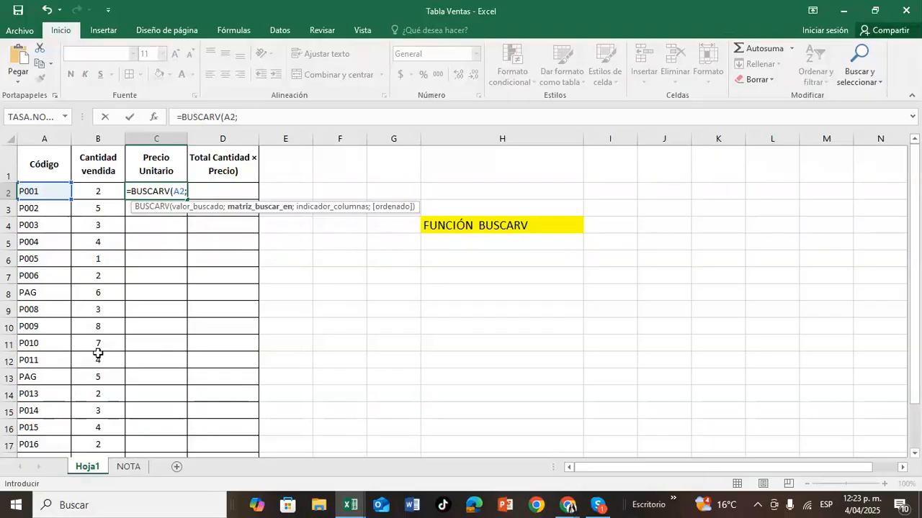
Step: Complete the BUSCARV formula with columns A:C of Tabla Productos as the lookup range, column index 3 and exact match 0
click(349, 507)
click(245, 449)
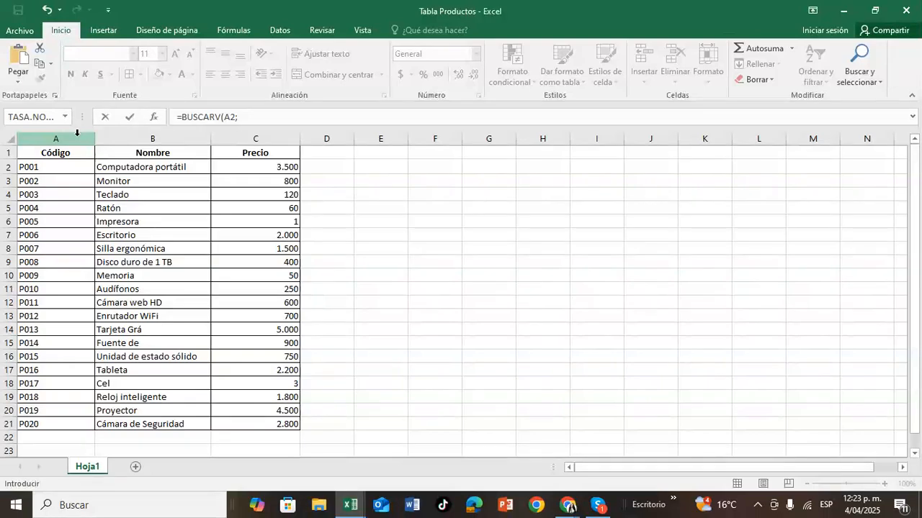
drag(77, 132, 271, 138)
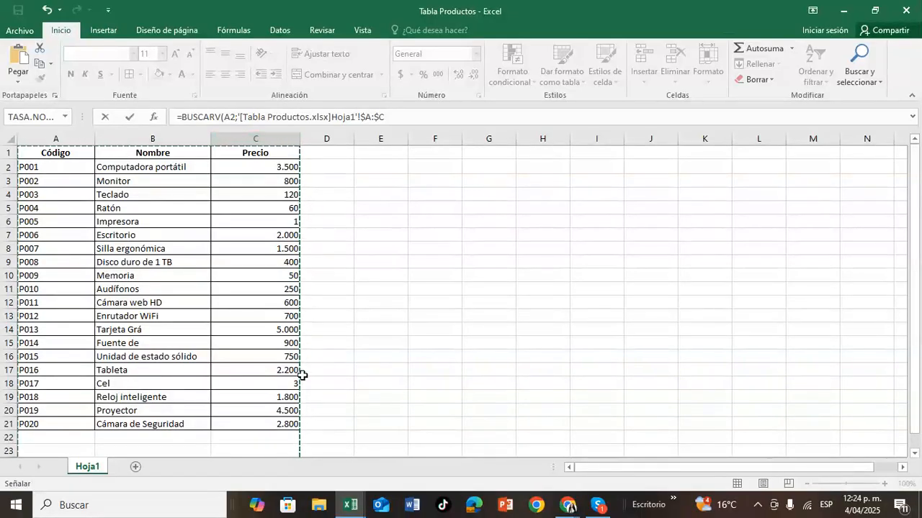
text(;3)
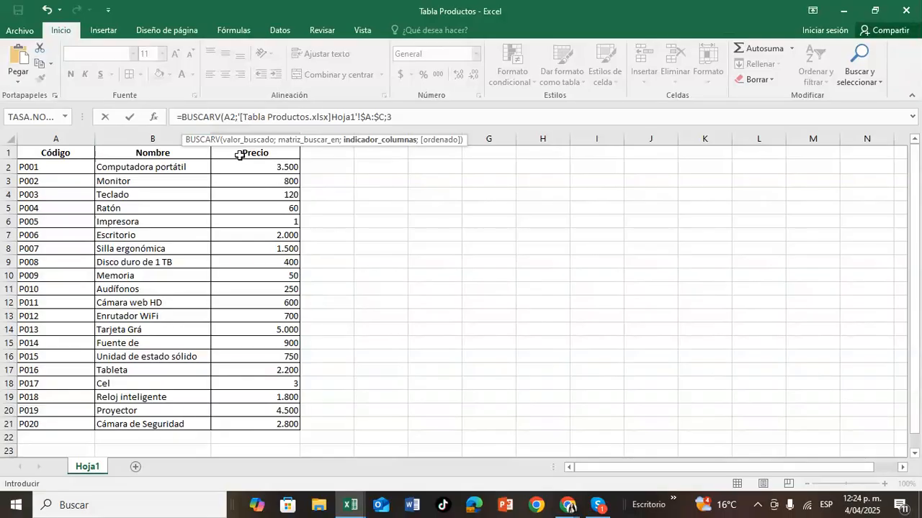
text(;)
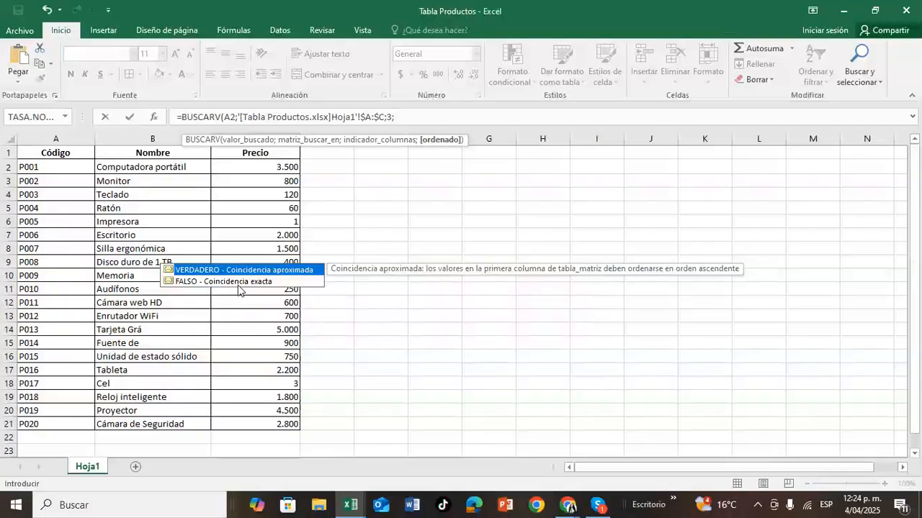
text(0)
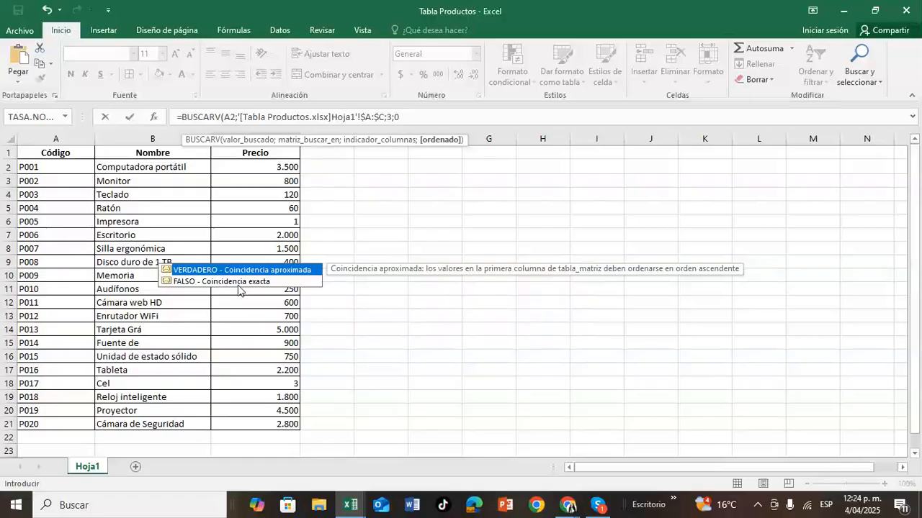
text())
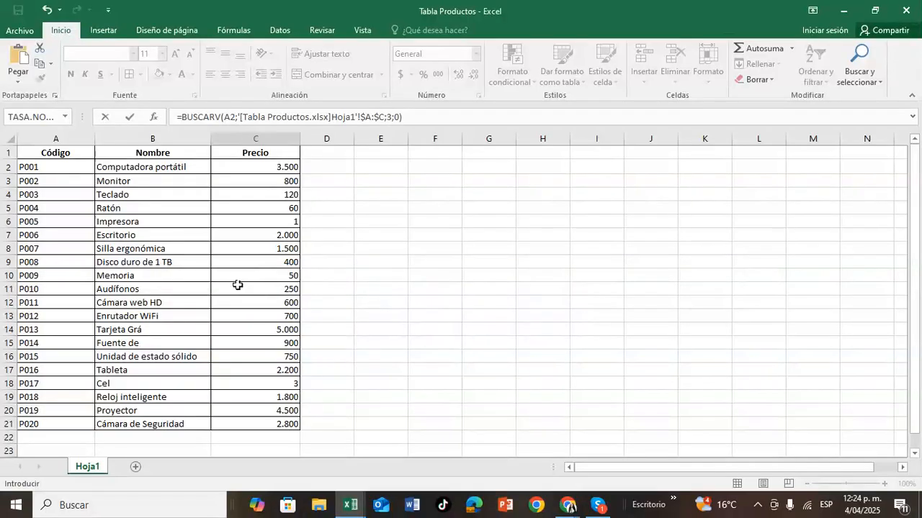
key(Return)
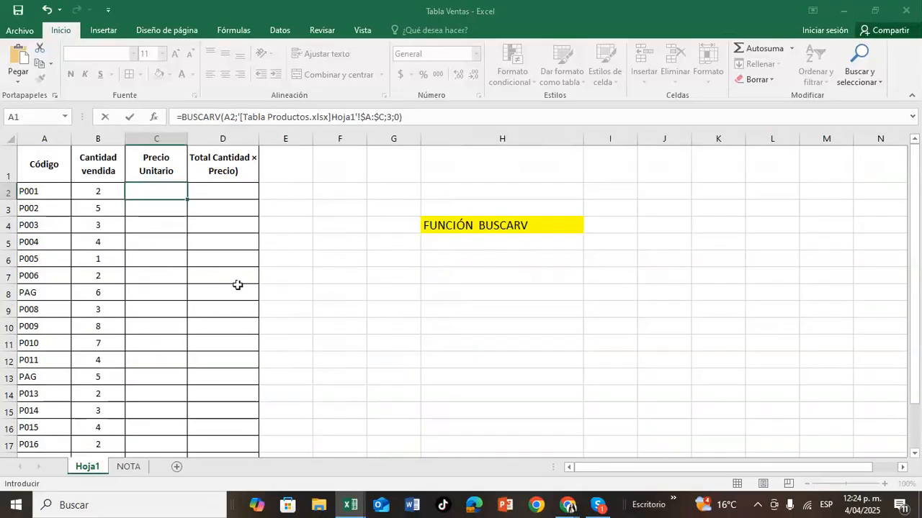
Step: Check the price returned in C2 against the P001 row in the Tabla Productos workbook
click(159, 192)
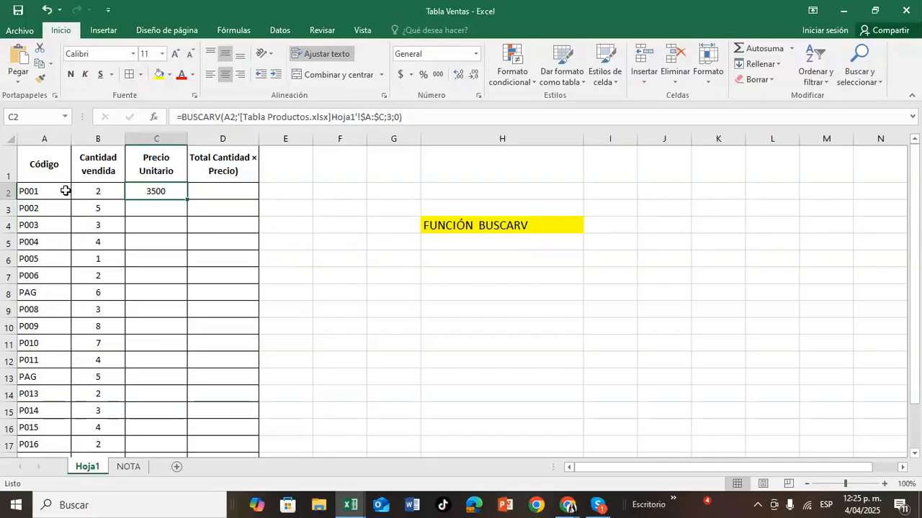
click(350, 504)
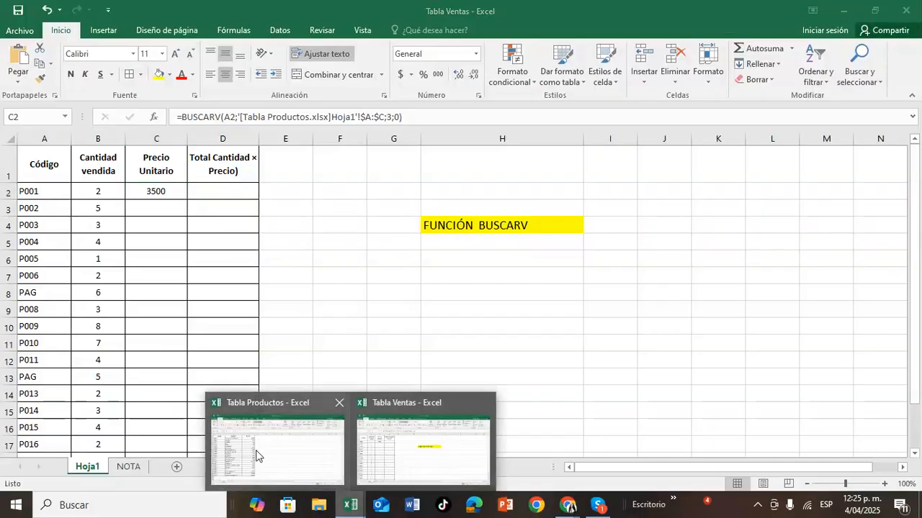
click(257, 455)
click(45, 167)
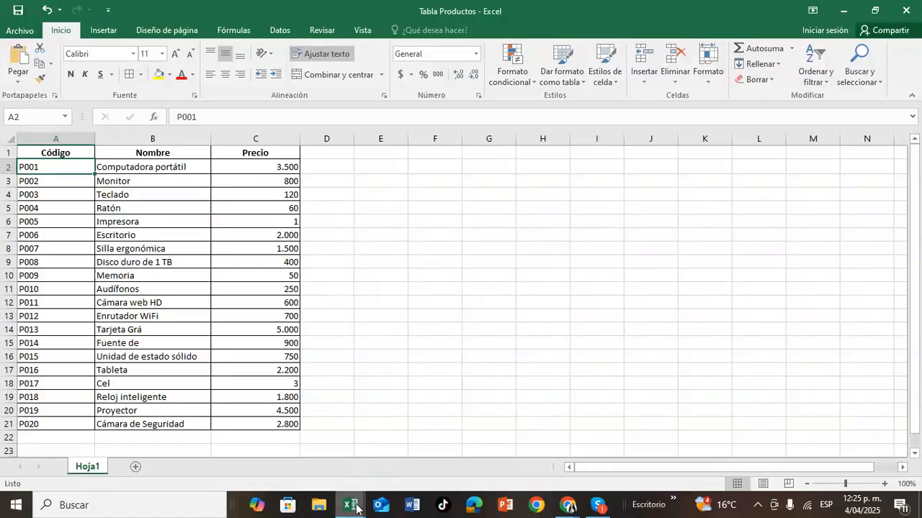
Step: Return to Tabla Ventas and fill the BUSCARV formula from C2 down the Precio Unitario column
mouse_move(356, 509)
click(423, 450)
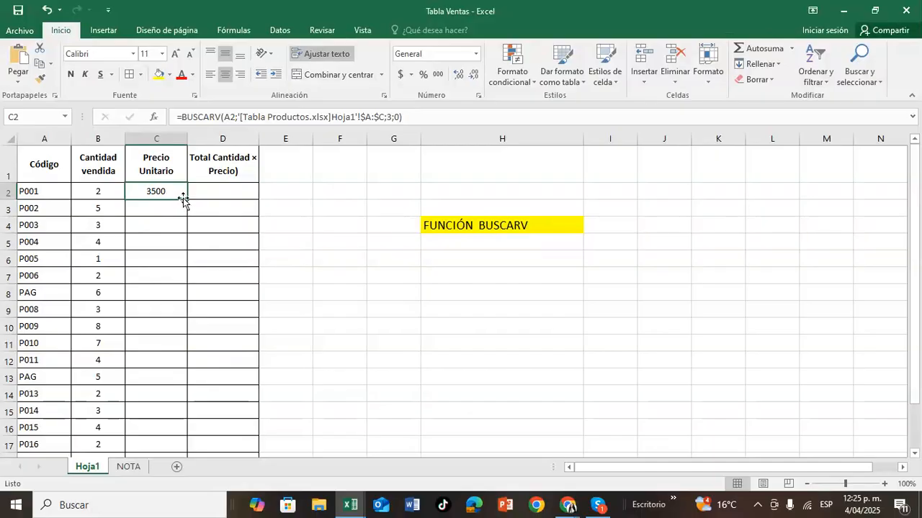
double_click(186, 200)
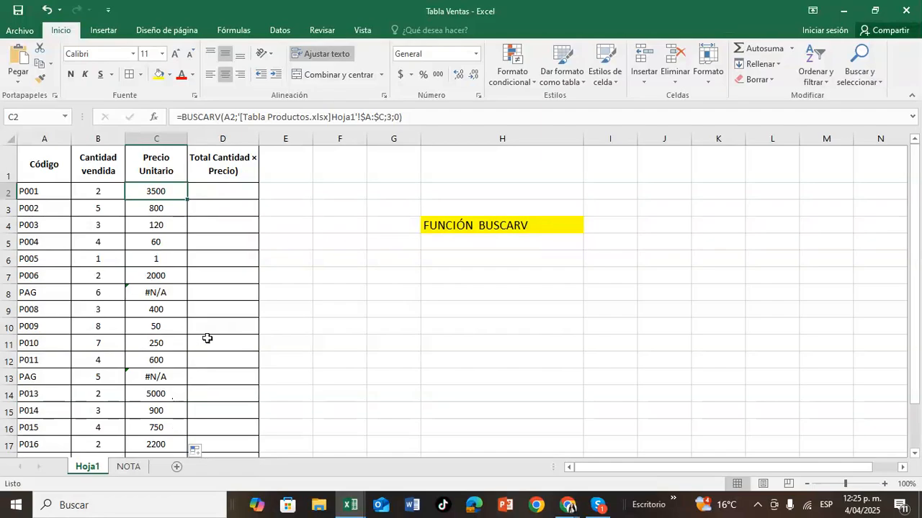
Step: Try the formula =B2+C2 in cell D2 of the total column
click(220, 195)
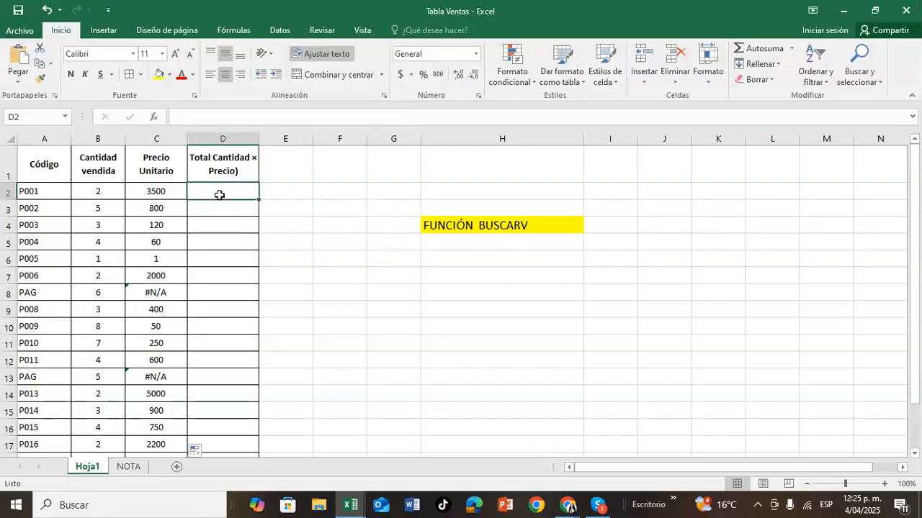
text(=)
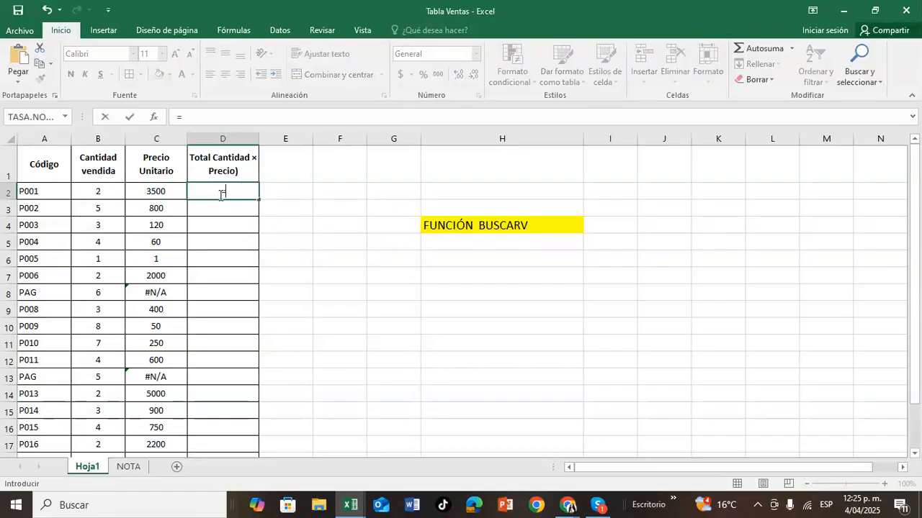
click(95, 192)
text(+)
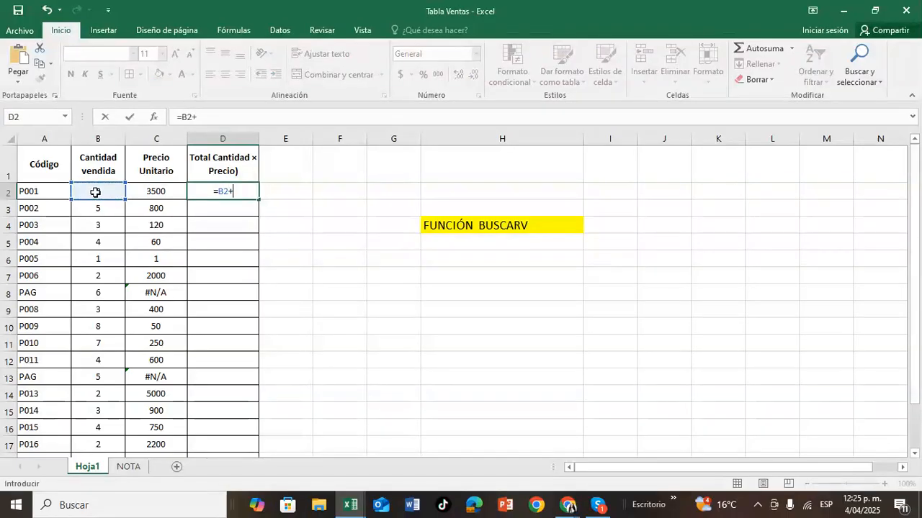
click(134, 192)
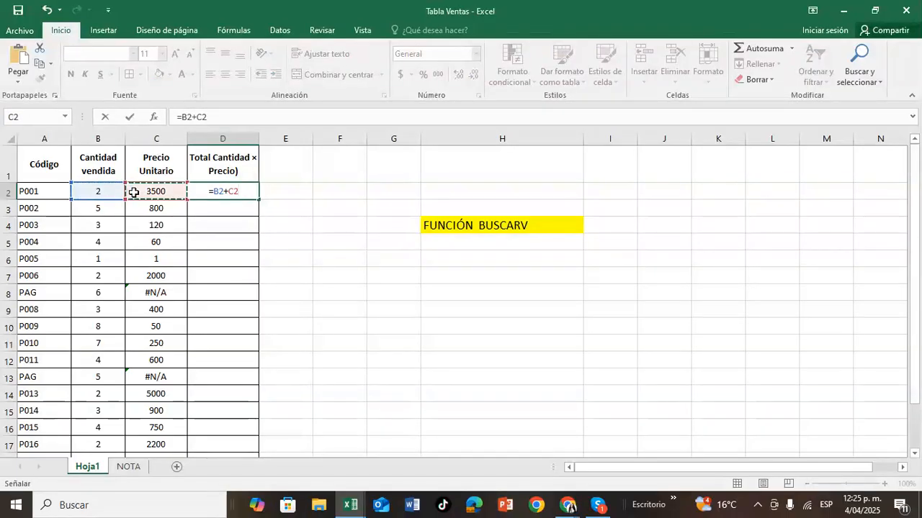
key(Return)
Step: Enter =B2*C2 in cell D2 to multiply quantity by unit price, and fill the formula down the total column
click(231, 191)
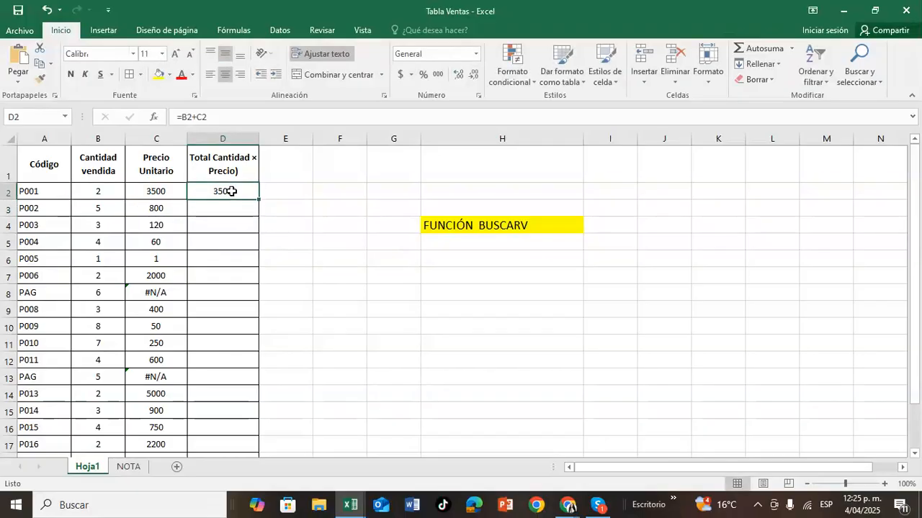
text(=)
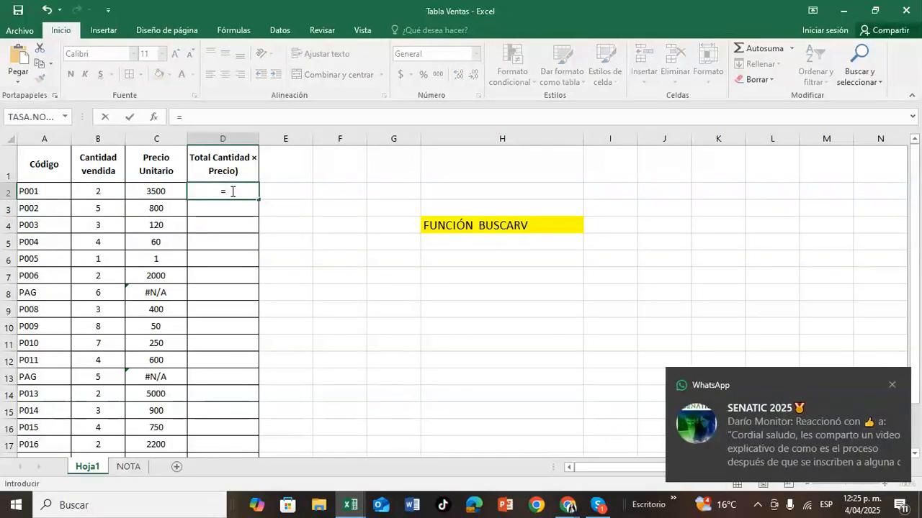
click(97, 190)
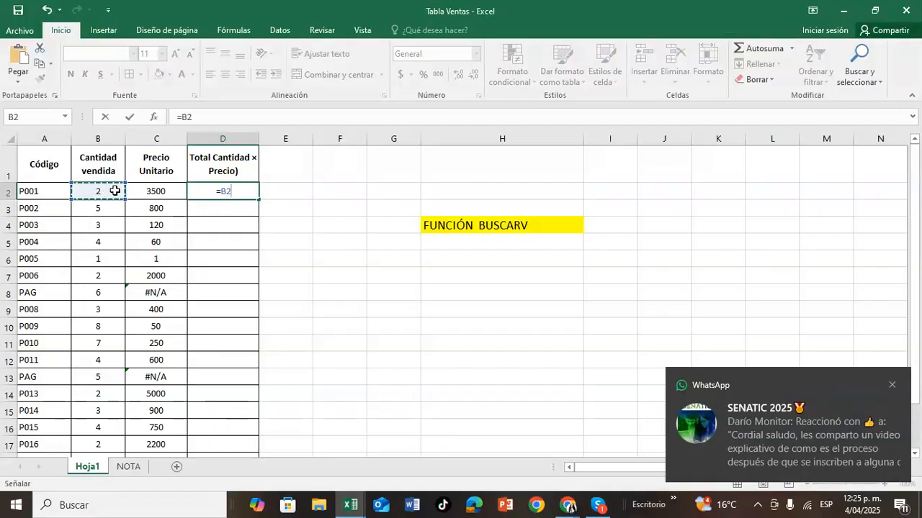
click(152, 193)
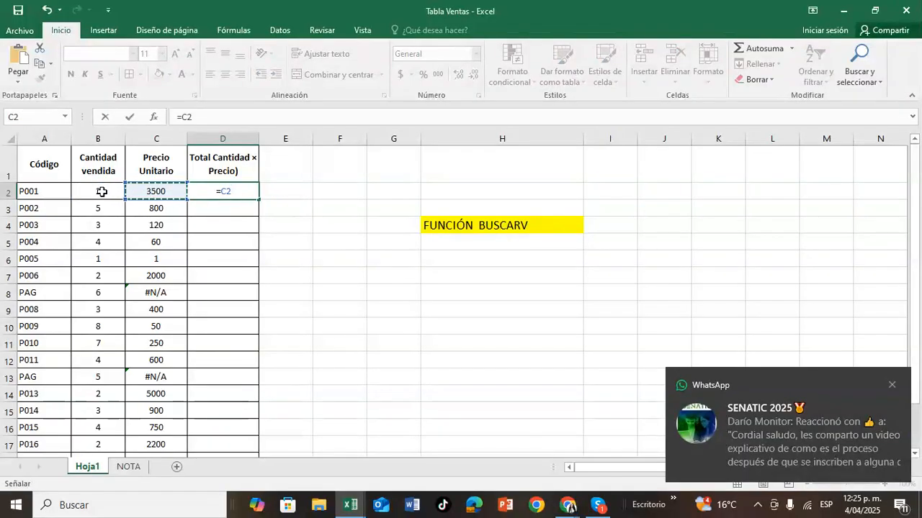
click(102, 192)
text(+)
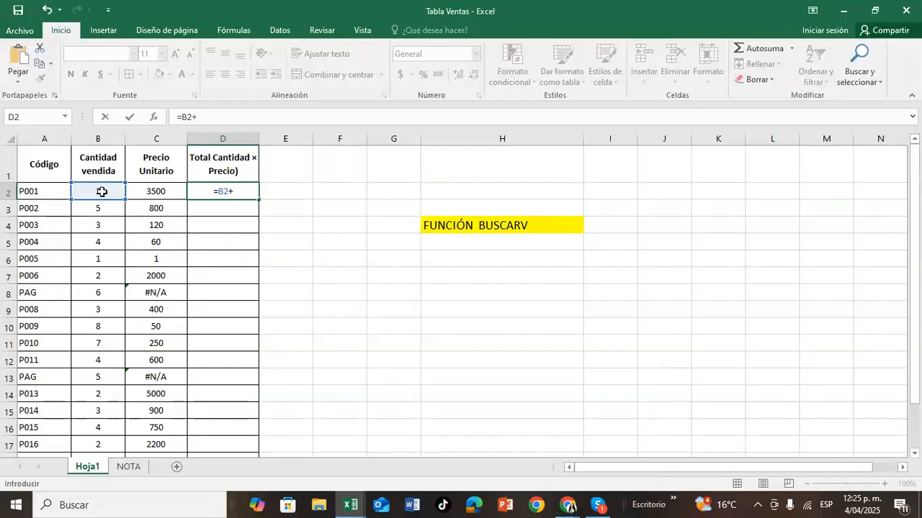
key(BackSpace)
text(*)
click(148, 191)
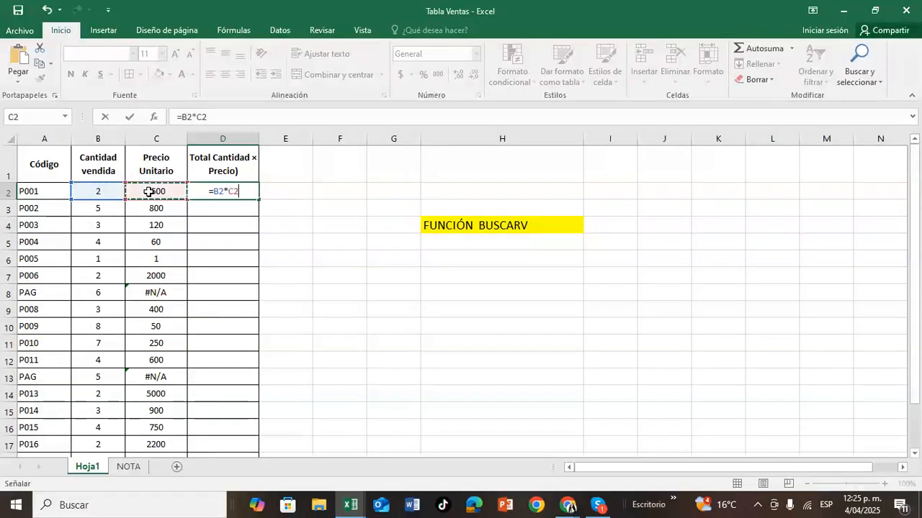
key(Return)
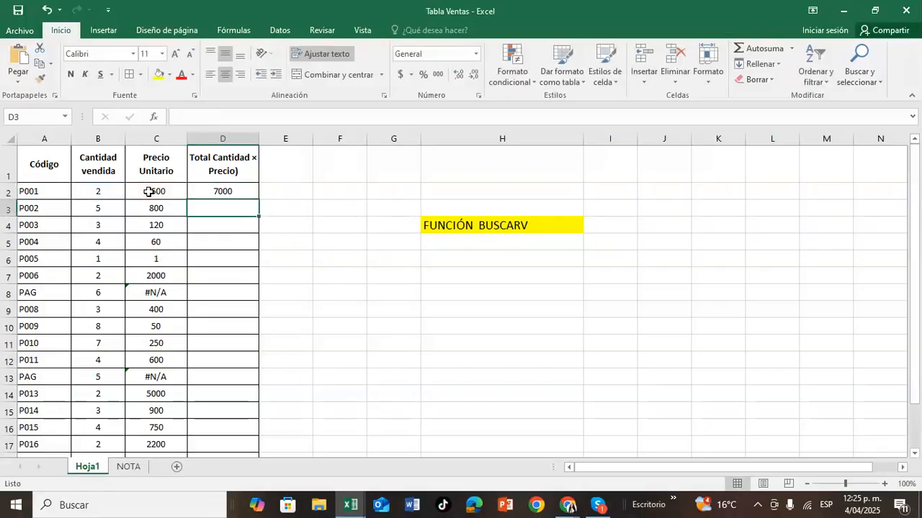
click(223, 191)
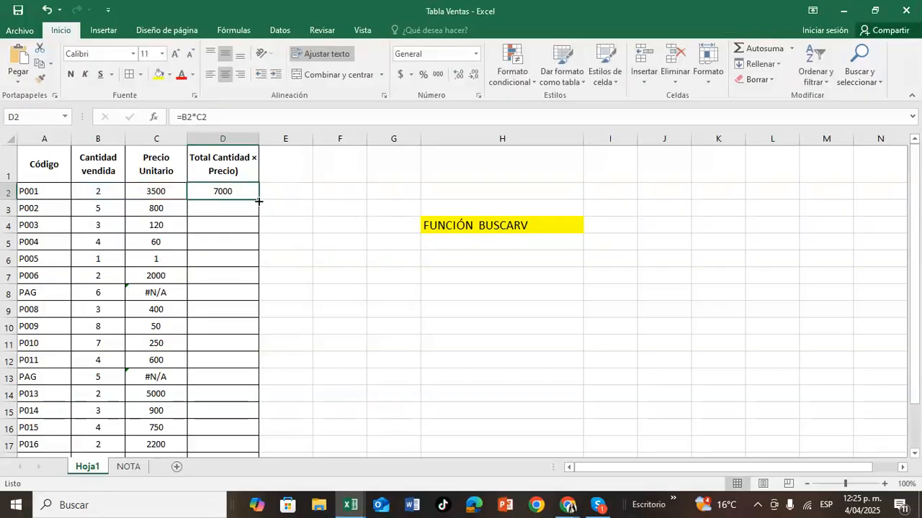
double_click(258, 199)
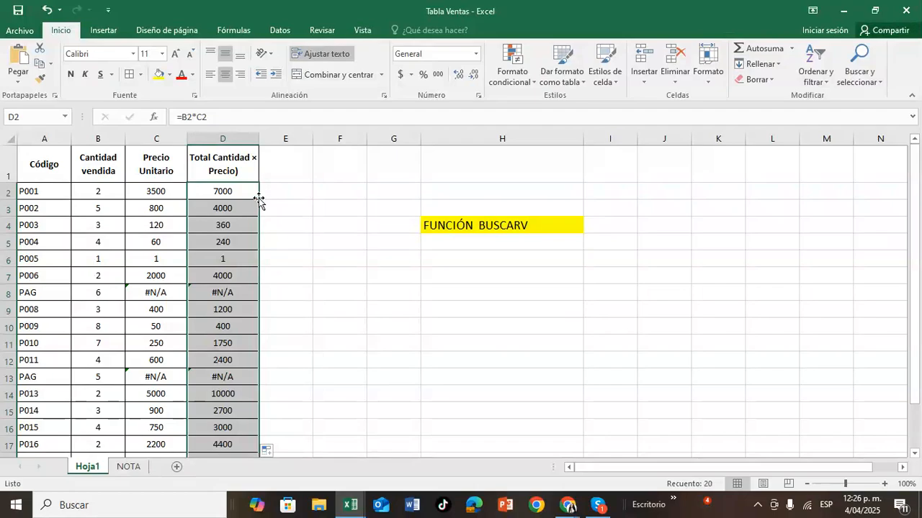
Step: Inspect the lookup formula for code PAG in C8 and read the common BUSCARV errors on the NOTA sheet
click(152, 293)
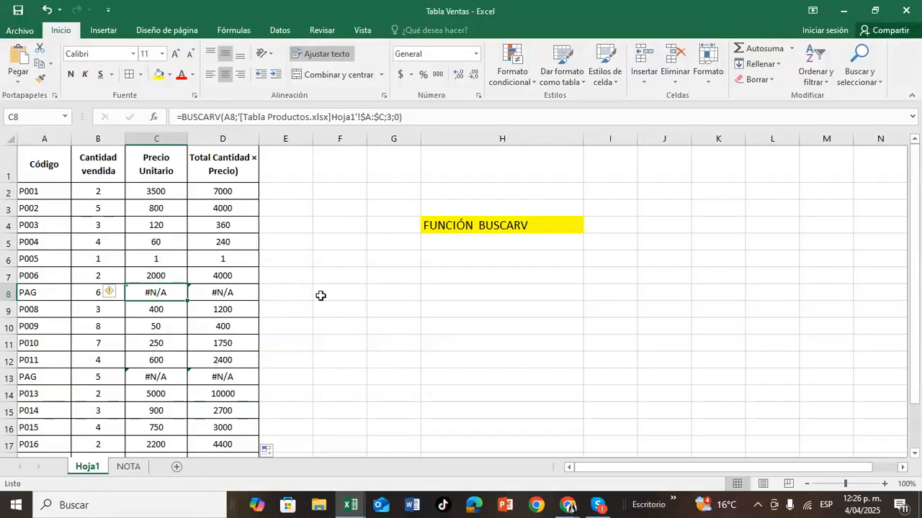
click(129, 469)
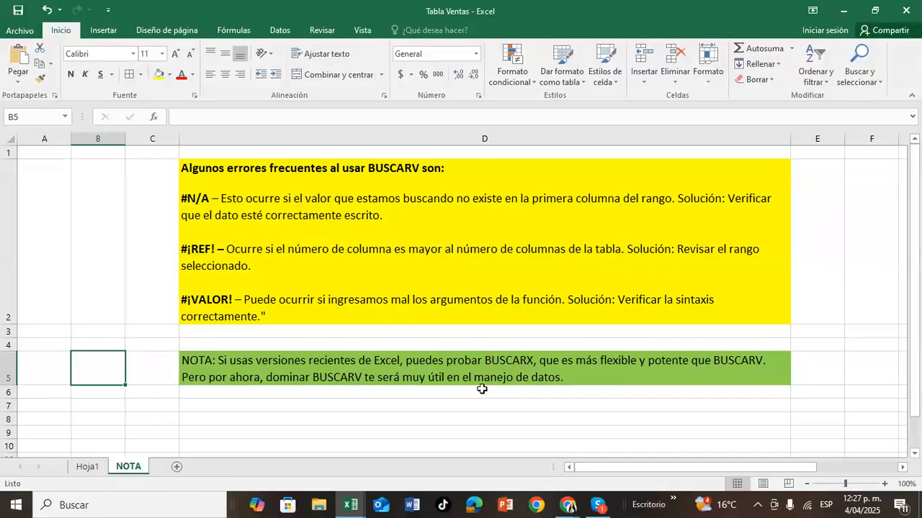
Step: Switch back to the Tabla Productos workbook to view the product list
mouse_move(568, 507)
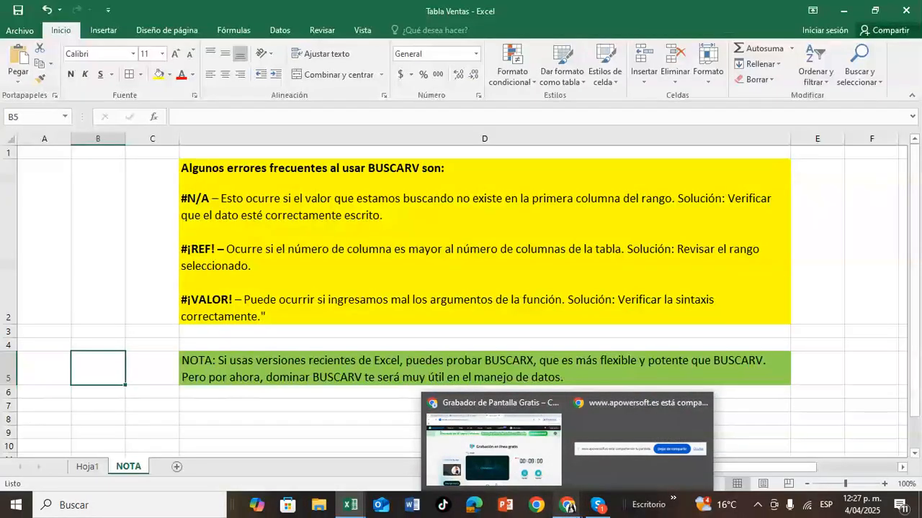
mouse_move(349, 511)
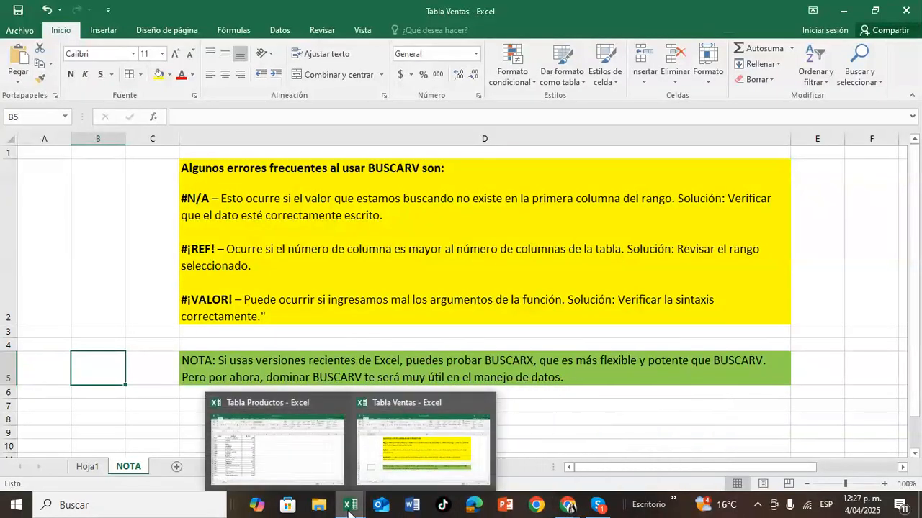
click(288, 440)
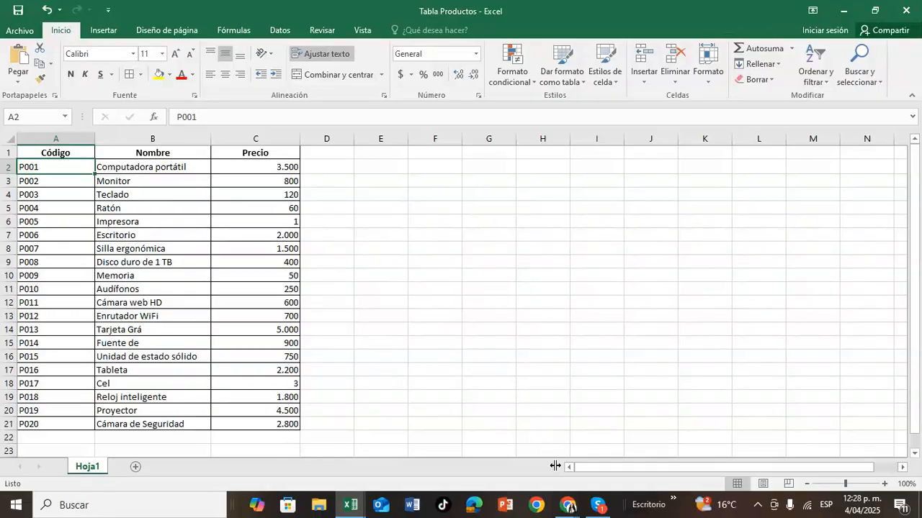
click(569, 506)
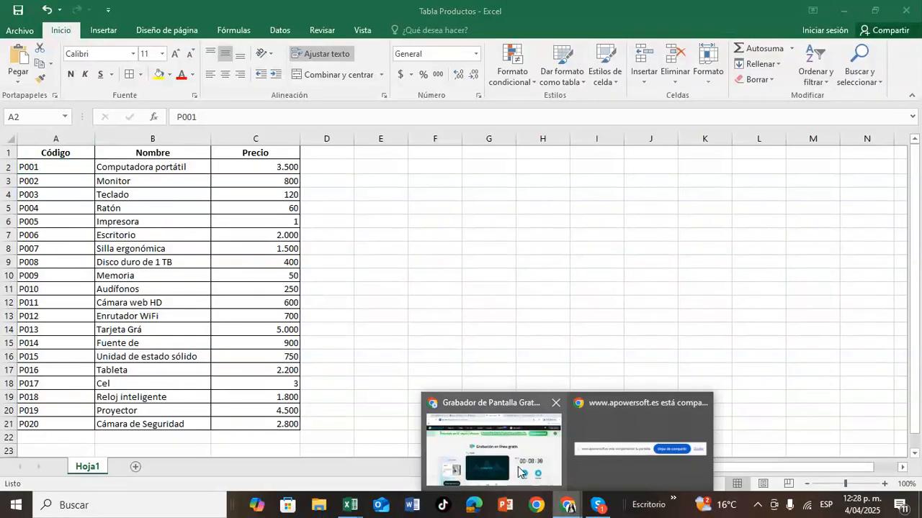